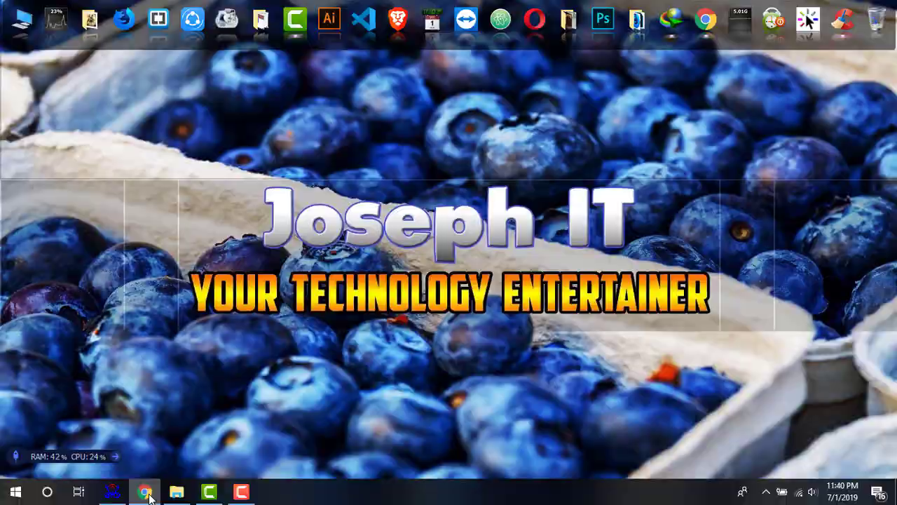
Play the Nicos Weg movie briefly on YouTube in Chrome to view its German captions, and minimize the browser.
left_click(144, 491)
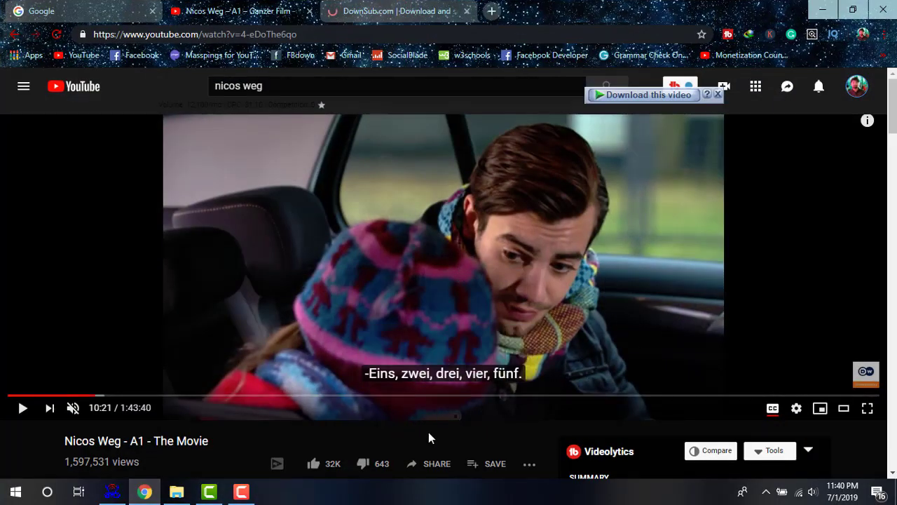
left_click(427, 296)
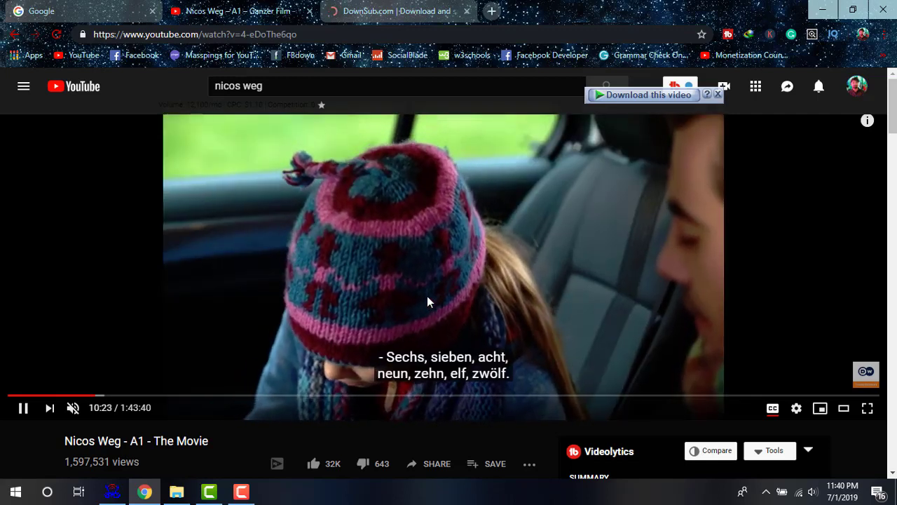
left_click(427, 296)
left_click(822, 10)
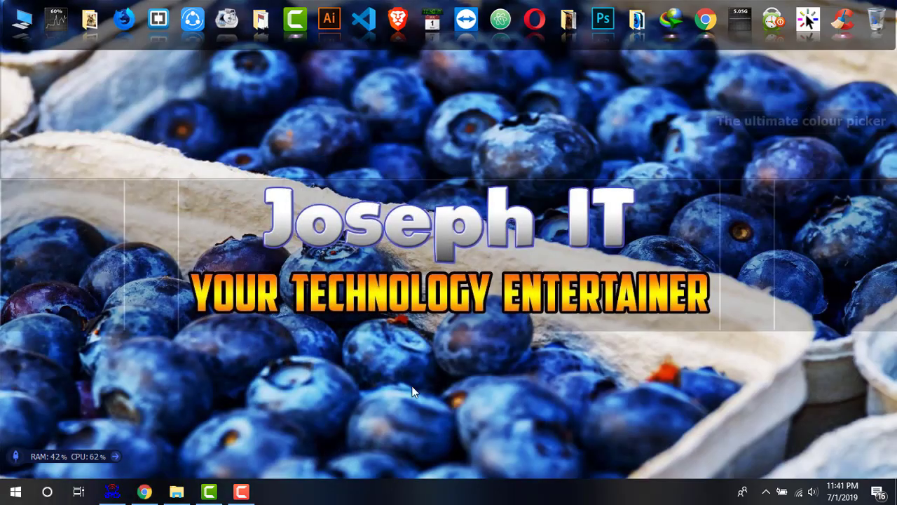
Open the local file Nicos Weg – A1 – Ganzer Film.mp4 in GOM Player and play it from about 00:13:55.
left_click(176, 491)
left_click(226, 133)
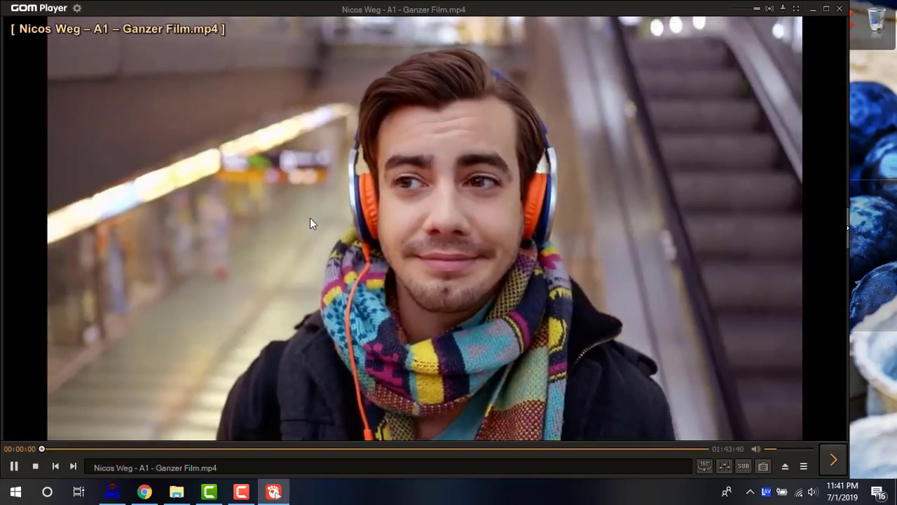
left_click(310, 219)
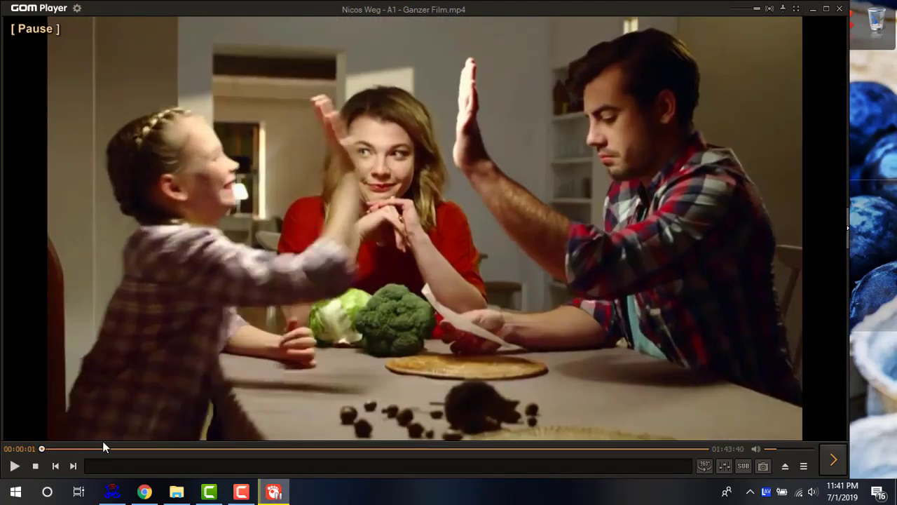
left_click_drag(82, 448, 131, 448)
left_click(218, 390)
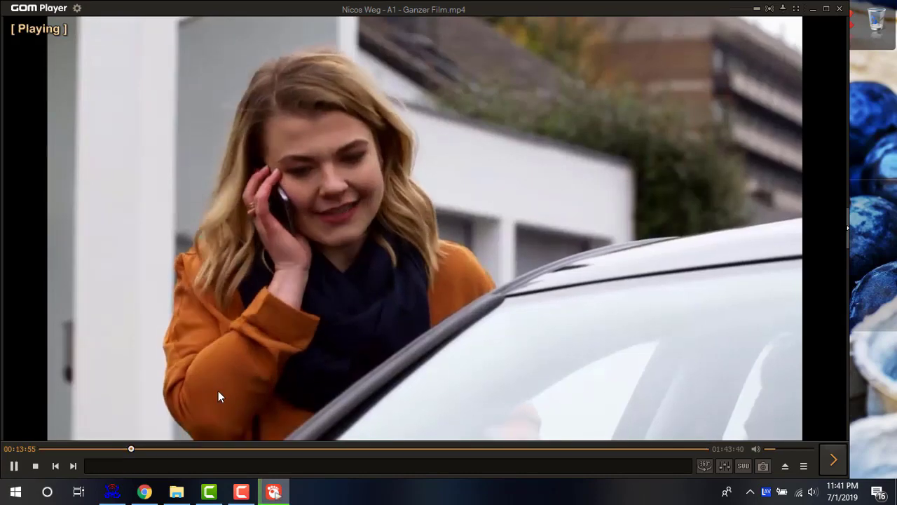
Turn the volume down, jump to about 00:29:36 and skip forward in 10-second steps to check the film for subtitles.
scroll(218, 387, "down", 6)
left_click(231, 449)
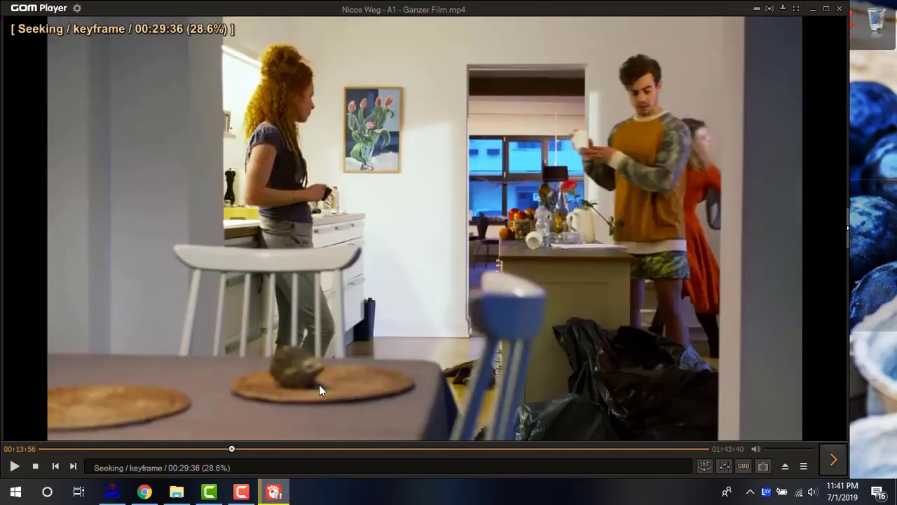
scroll(319, 386, "down", 2)
left_click(319, 386)
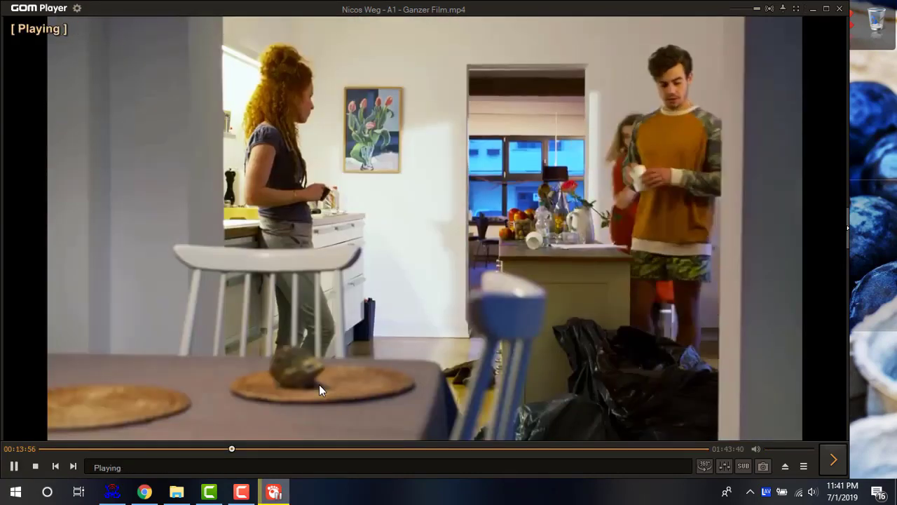
left_click(319, 386)
left_click(319, 391)
key("Right")
key("Right")
key("Right")
key("Right")
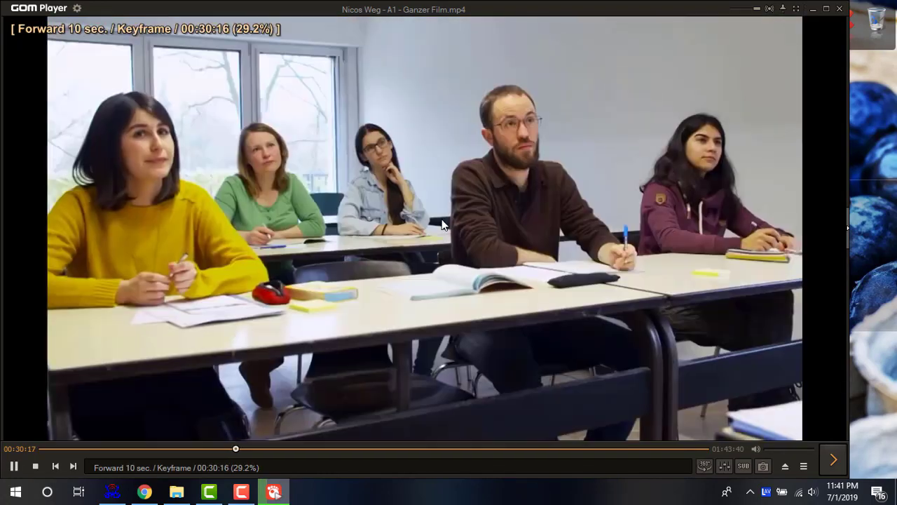
left_click(501, 202)
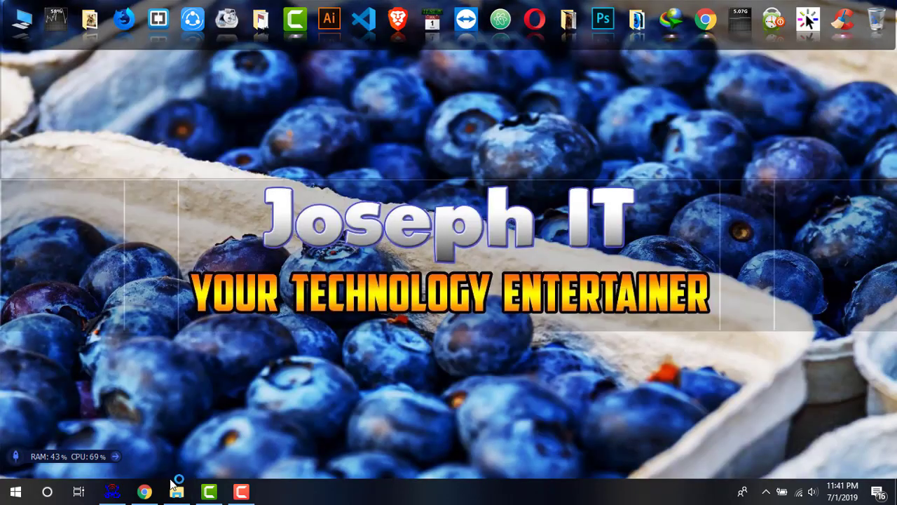
Switch to Chrome and bring up the DownSub subtitle download page.
left_click(144, 491)
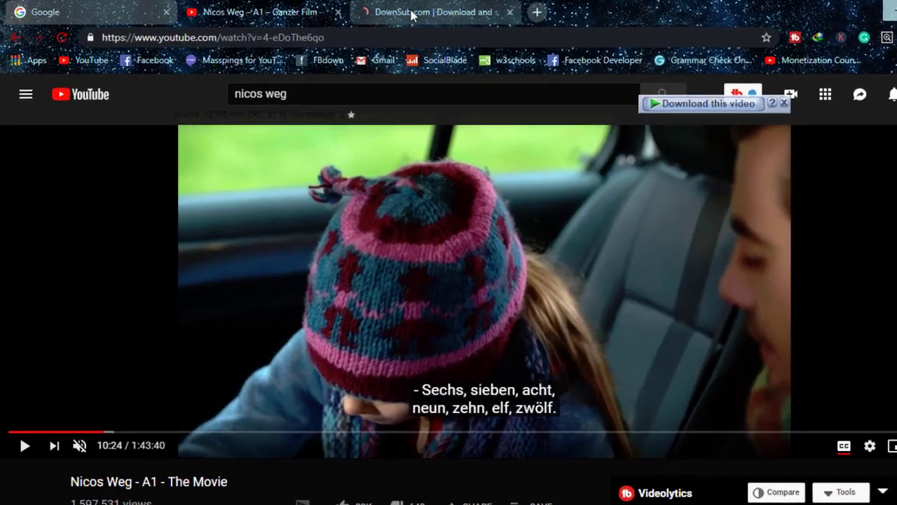
left_click(410, 10)
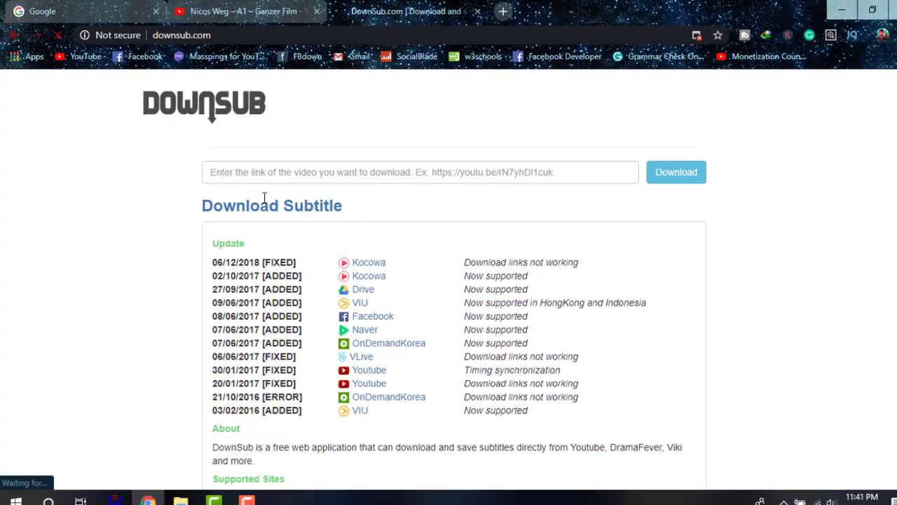
scroll(554, 415, "down", 1)
scroll(258, 192, "up", 1)
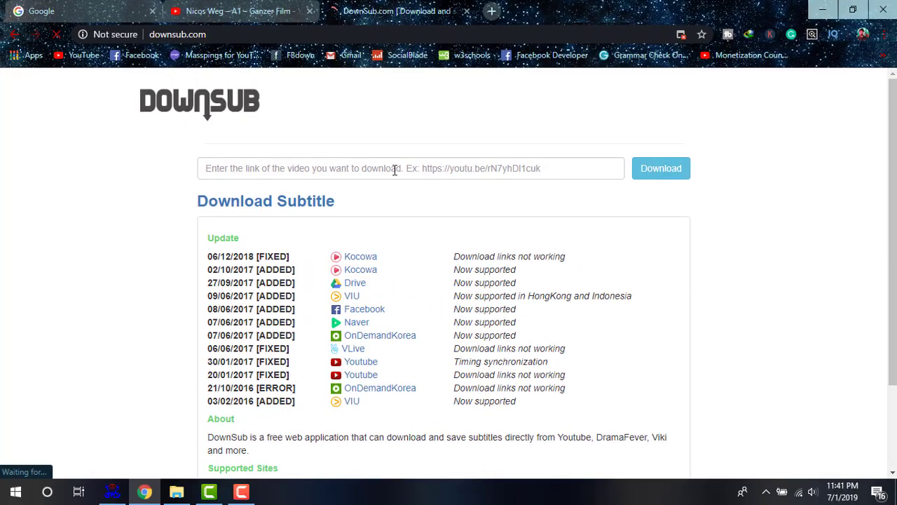
left_click(379, 165)
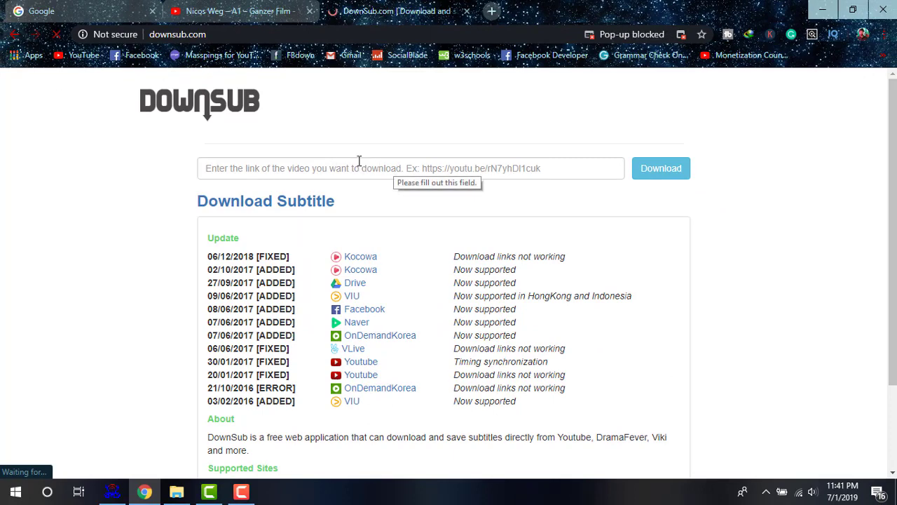
Copy the Nicos Weg video's YouTube address into DownSub's link field and request its subtitle downloads.
left_click(225, 13)
left_click(228, 35)
right_click(225, 34)
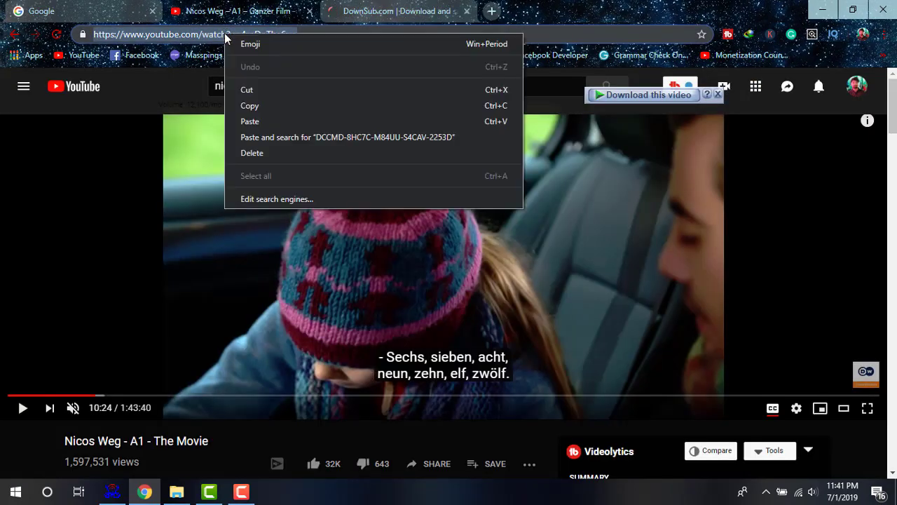
left_click(261, 106)
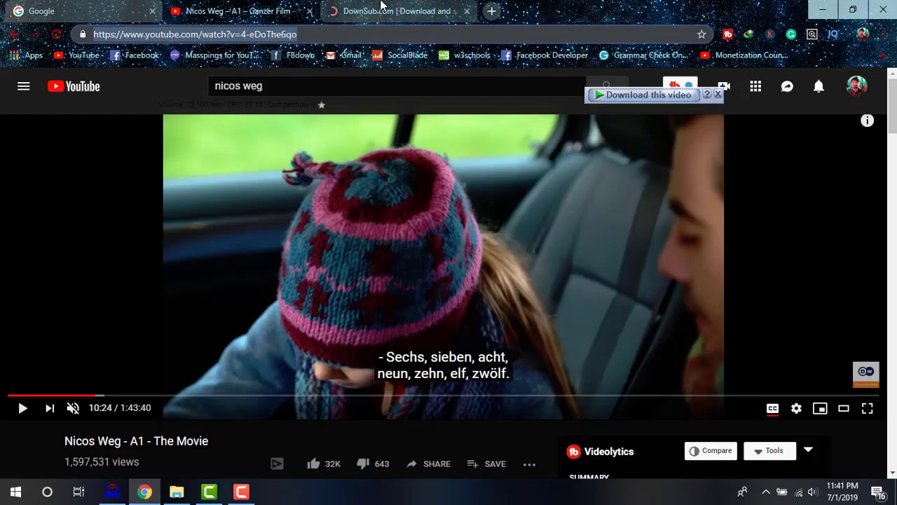
left_click(405, 14)
left_click(367, 166)
key("ctrl+v")
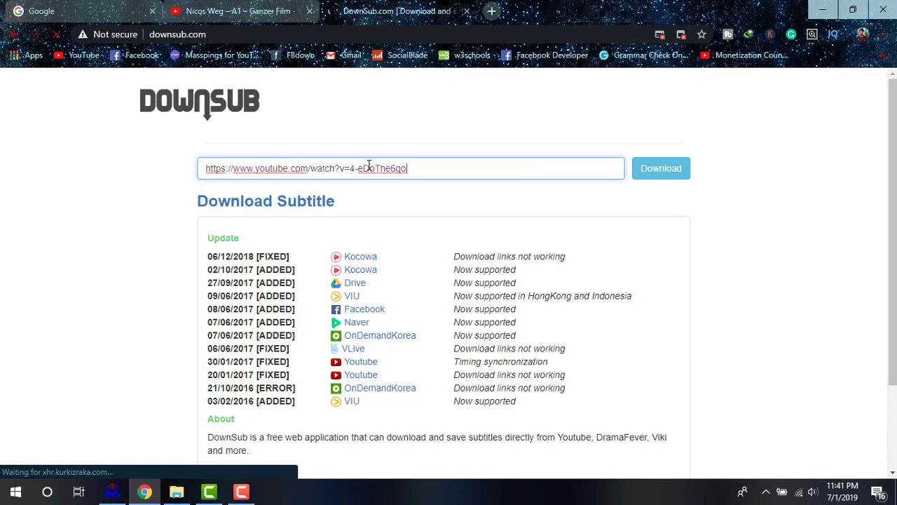
left_click(661, 172)
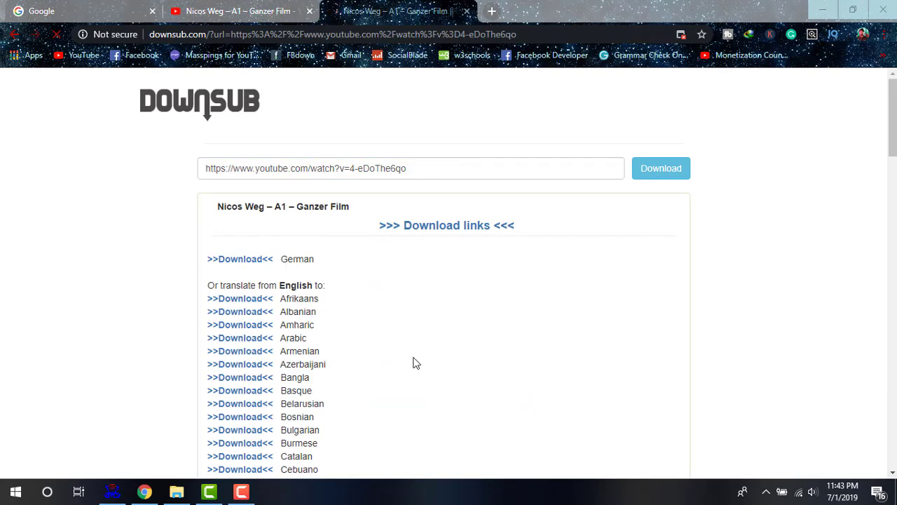
Download the German subtitle from DownSub's list of translated languages.
scroll(419, 361, "down", 1)
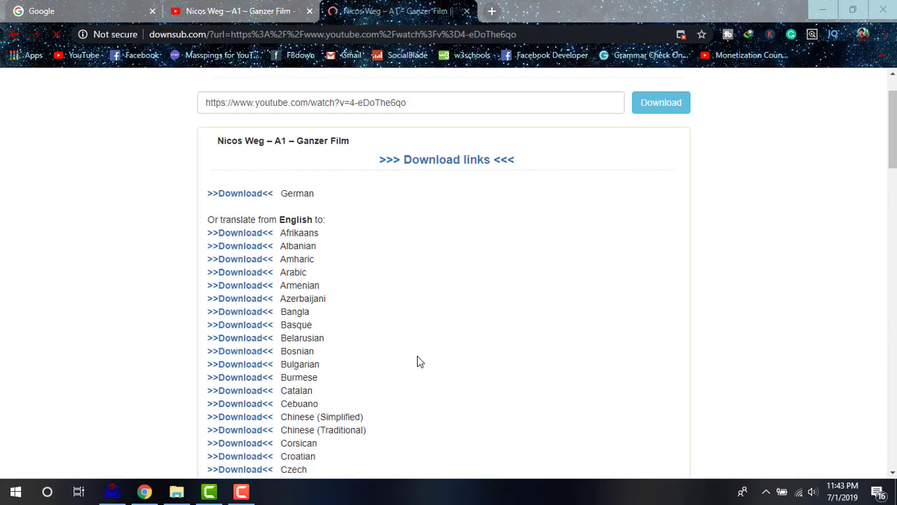
scroll(419, 361, "down", 1)
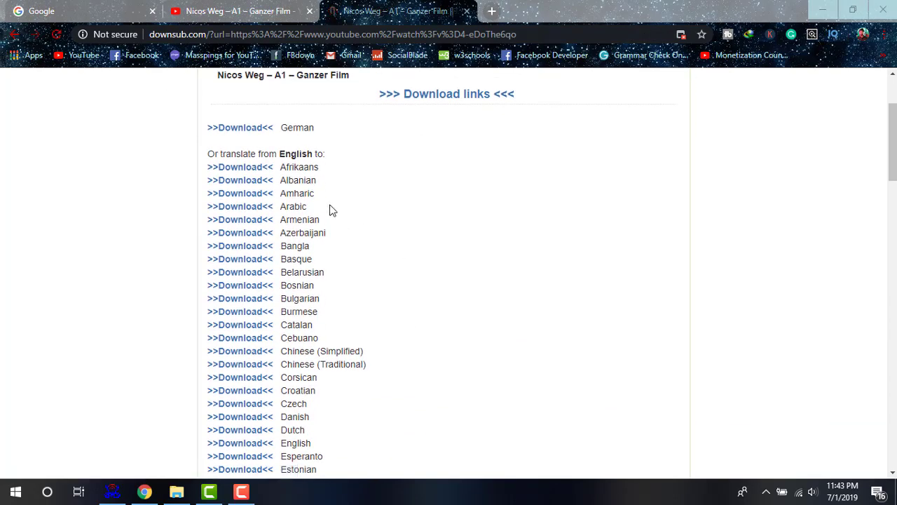
scroll(339, 251, "down", 6)
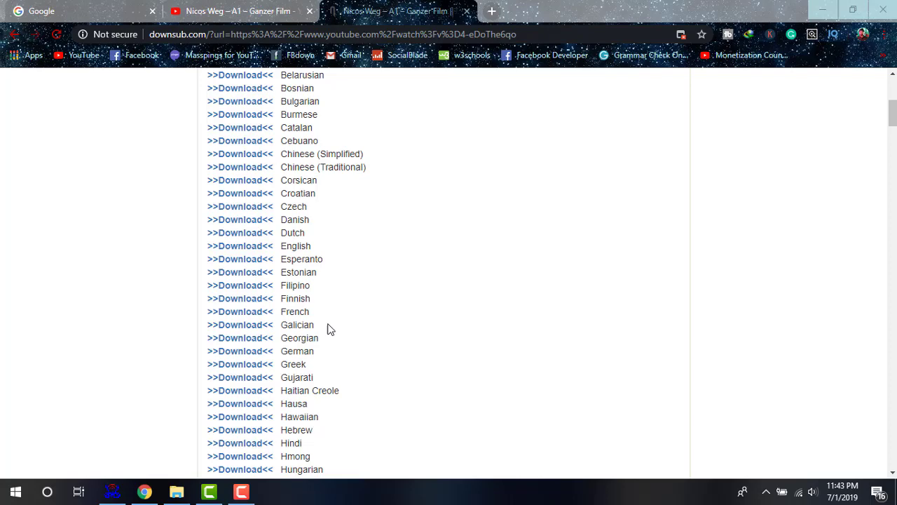
scroll(330, 328, "down", 15)
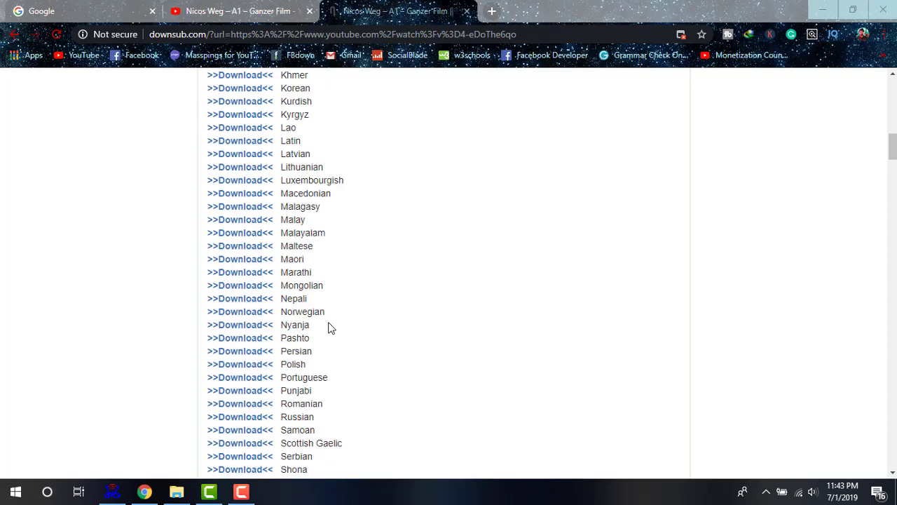
scroll(329, 327, "up", 10)
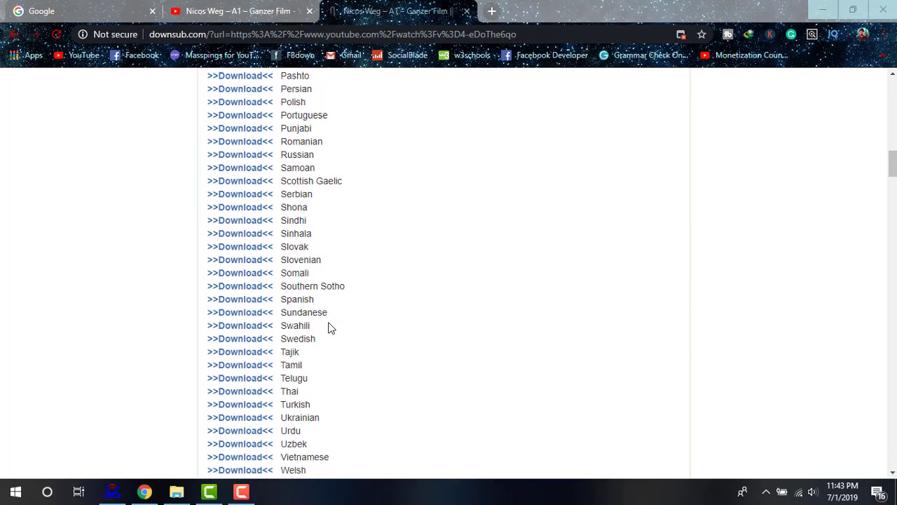
scroll(329, 328, "up", 5)
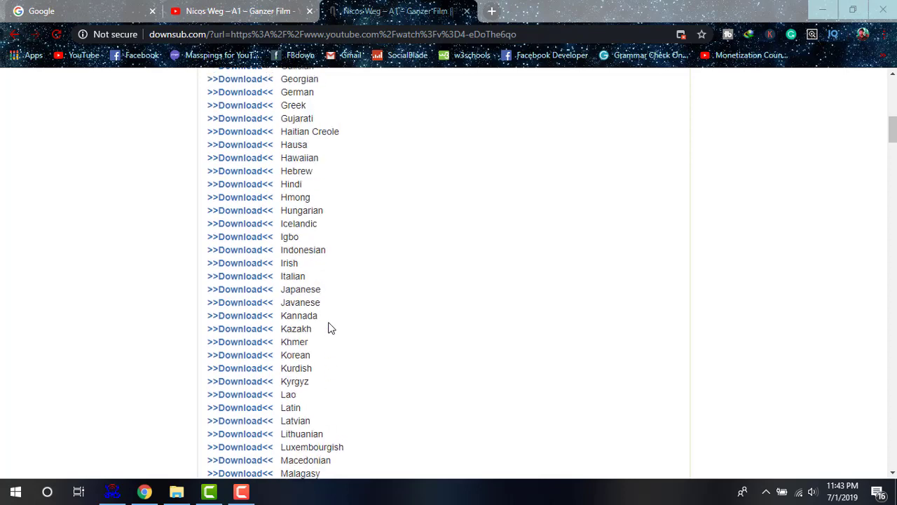
scroll(363, 347, "down", 1)
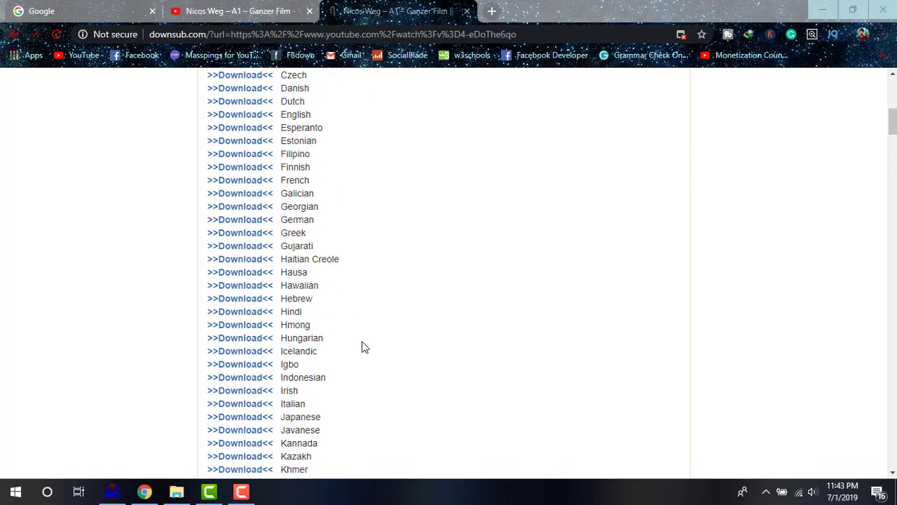
scroll(387, 350, "up", 1)
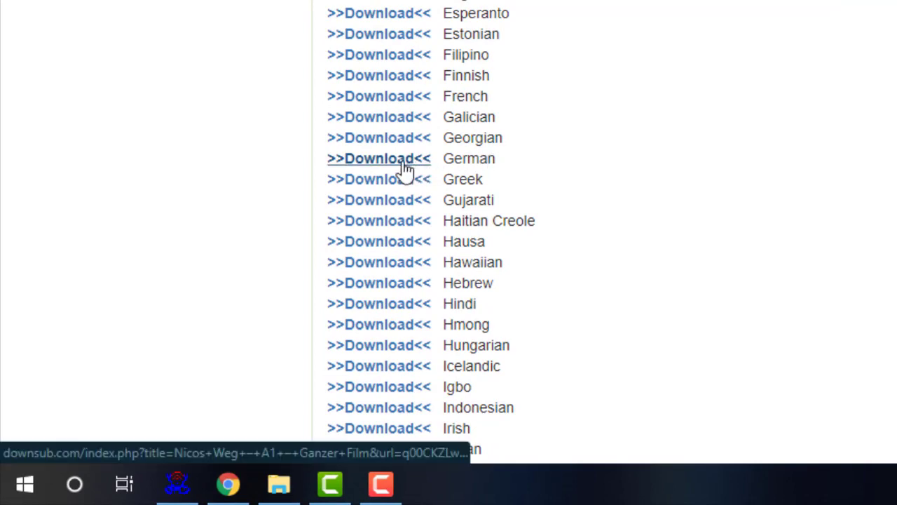
left_click(395, 166)
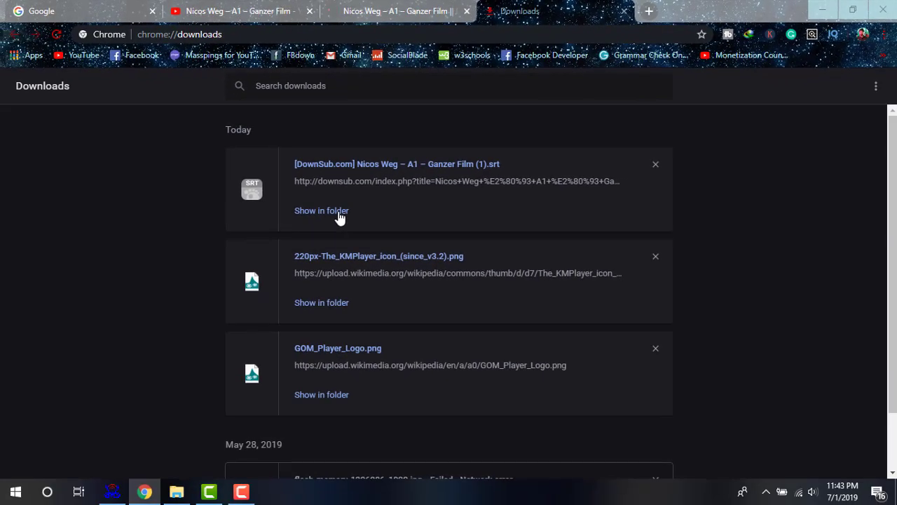
Copy the newly downloaded SRT file from the Downloads folder into the film's folder, Desktop > Files > 1.
left_click(339, 212)
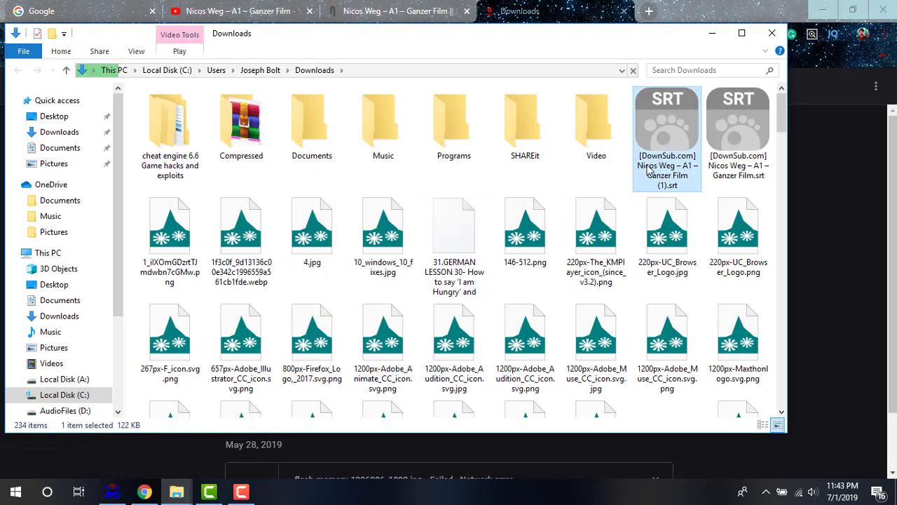
left_click(773, 33)
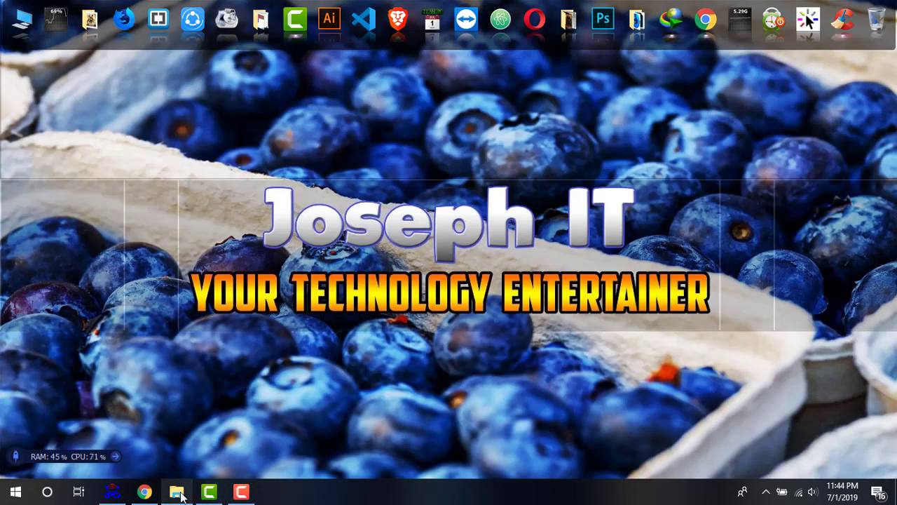
left_click(176, 491)
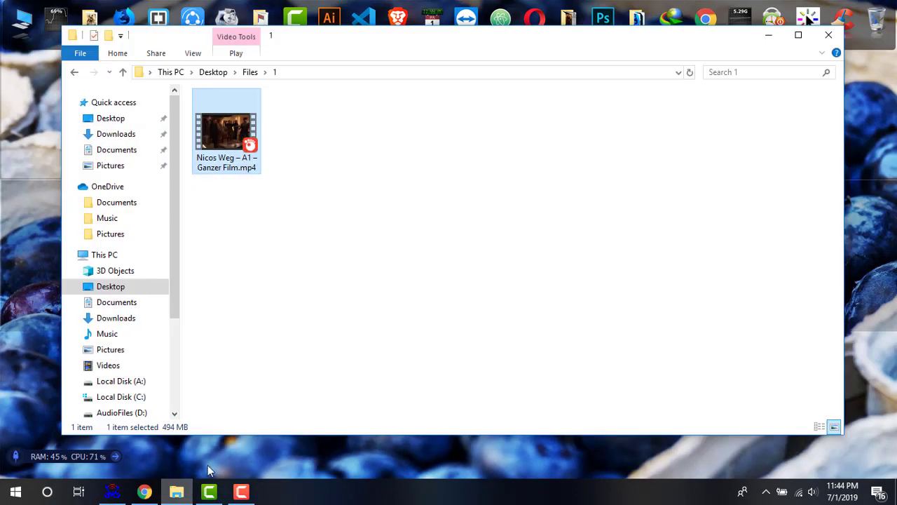
left_click(349, 216)
key("ctrl+v")
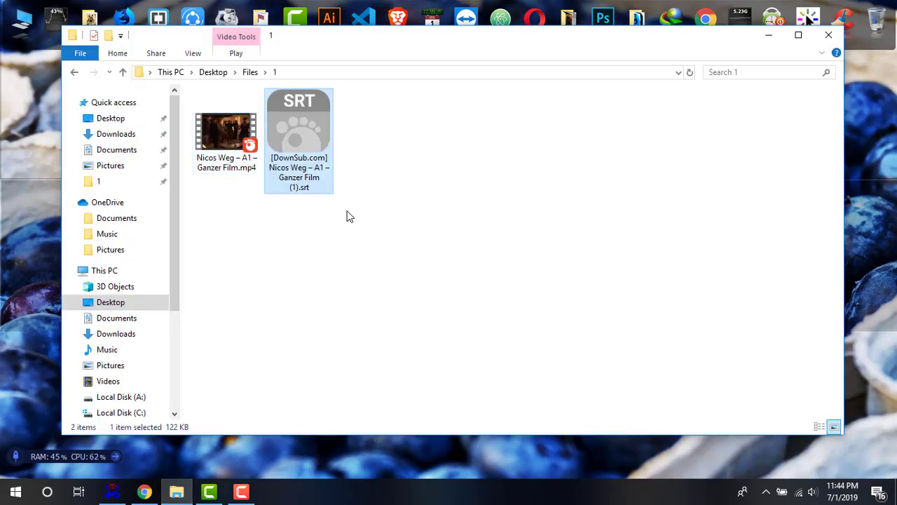
left_click(349, 216)
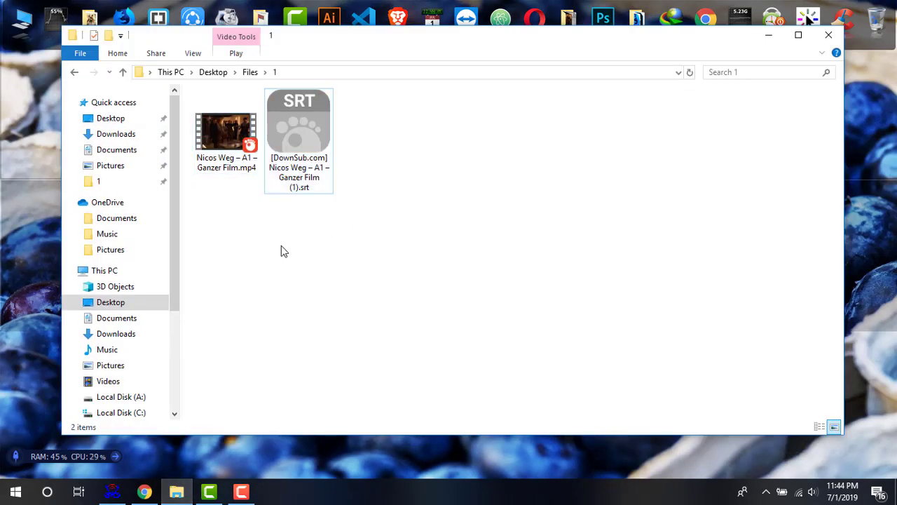
Play the Nicos Weg video in GOM Player from about 00:19:52 to check for subtitles, and pause it.
left_click(234, 153)
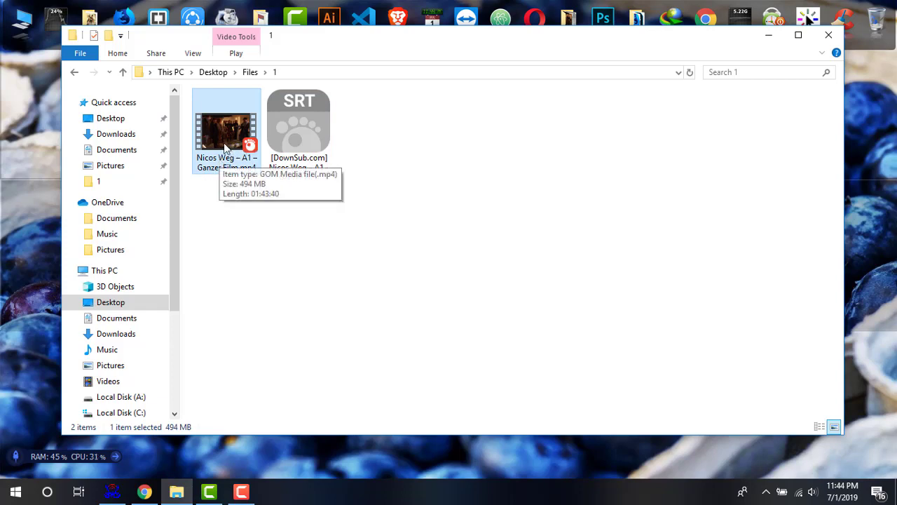
double_click(225, 147)
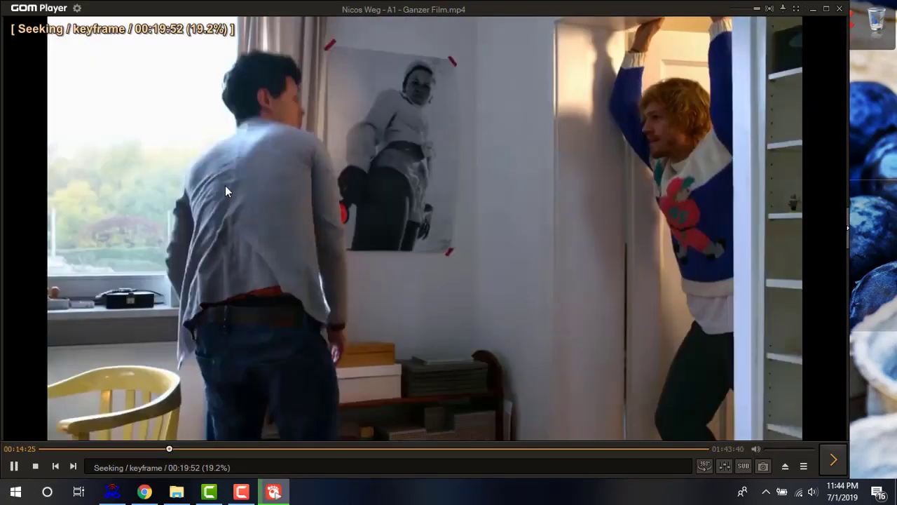
key("space")
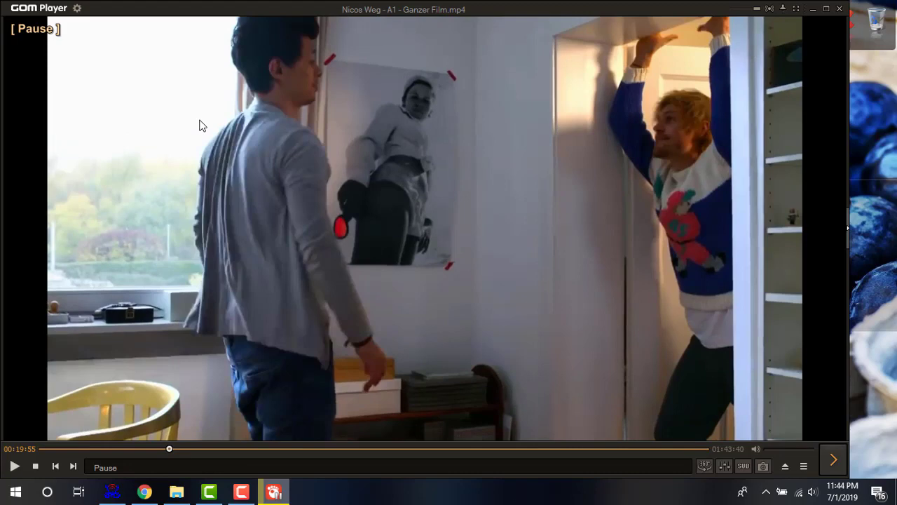
Load the subtitle file "[DownSub.com] Nicos Weg – A1 – Ganzer Film (1).srt" into the paused film through Subtitle Explorer.
right_click(199, 126)
mouse_move(240, 160)
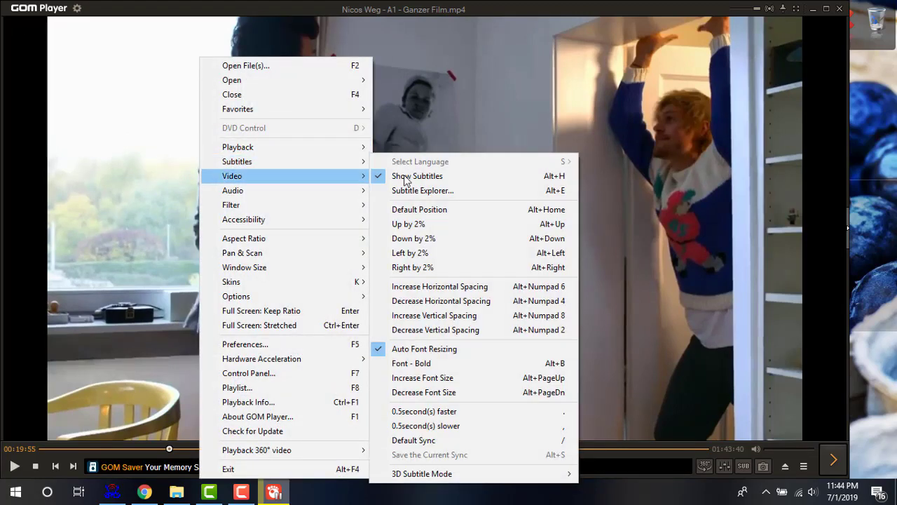
left_click(463, 192)
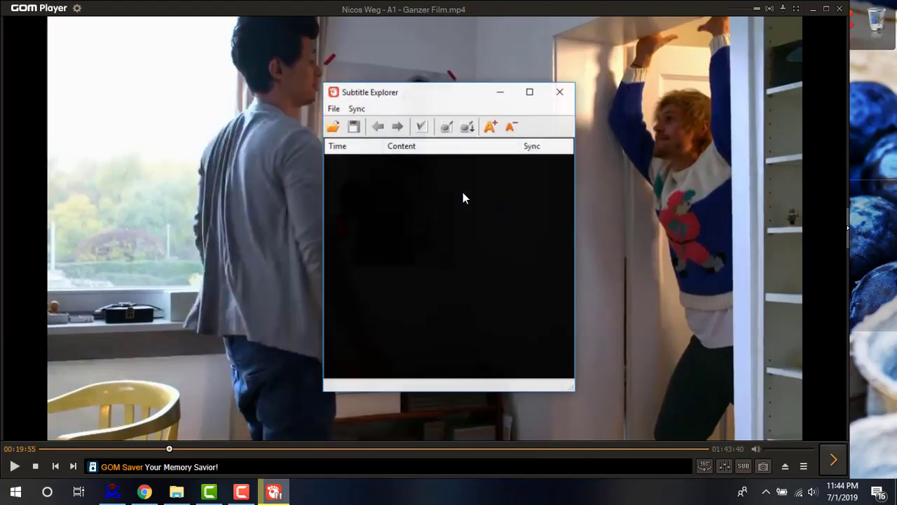
left_click(334, 108)
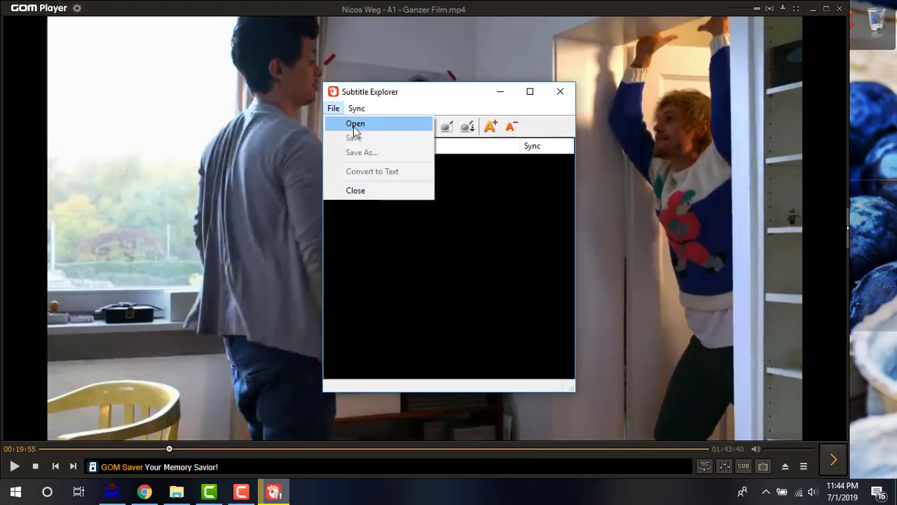
left_click(353, 125)
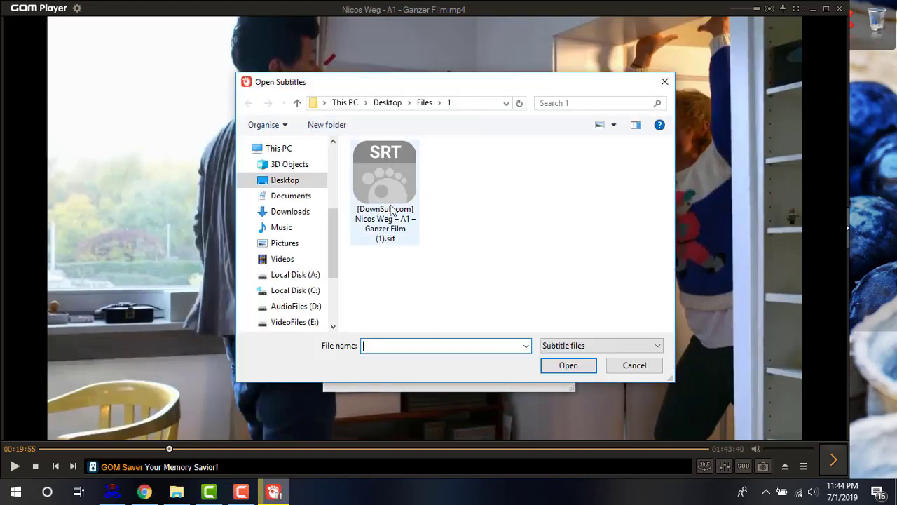
left_click(414, 232)
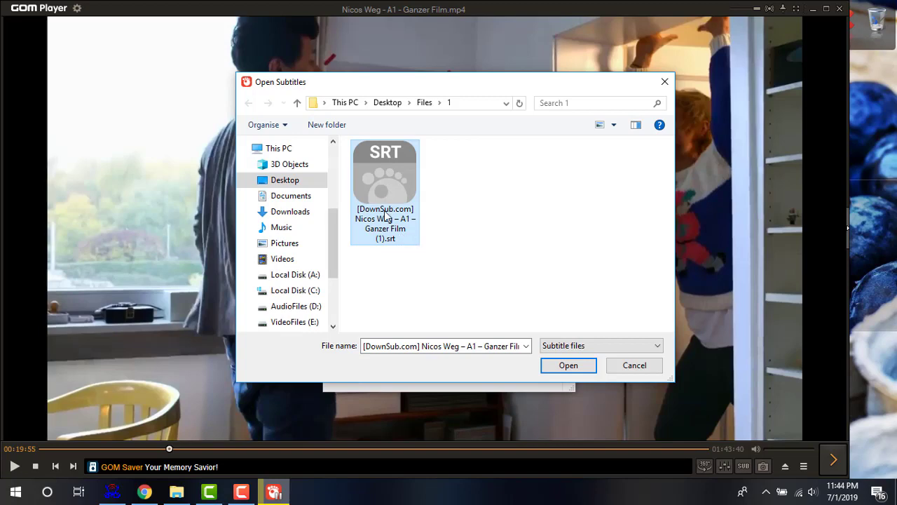
left_click(568, 366)
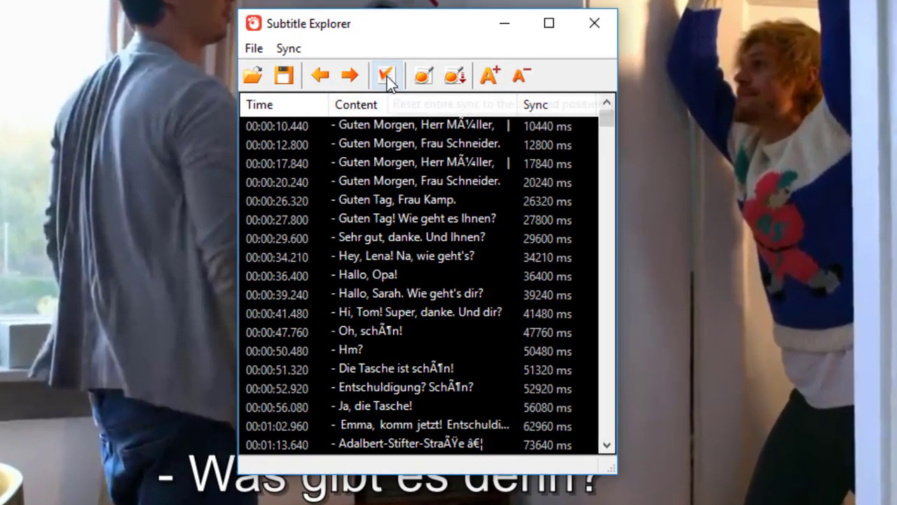
Find the subtitle line for the current playback position in Subtitle Explorer and close the explorer window.
left_click(386, 76)
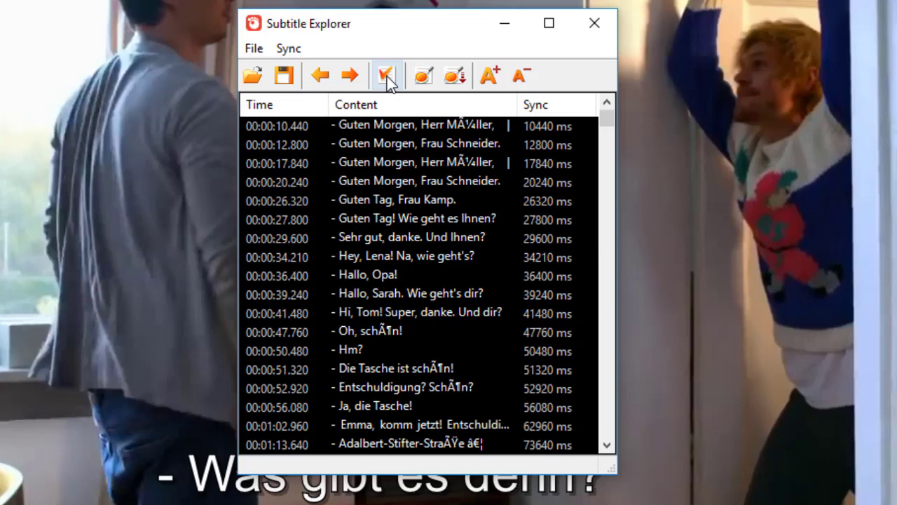
left_click(424, 77)
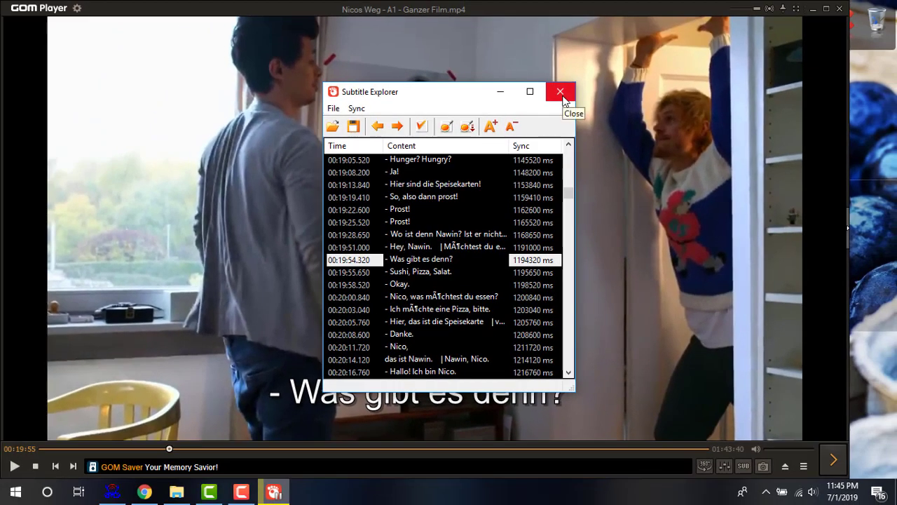
left_click(561, 93)
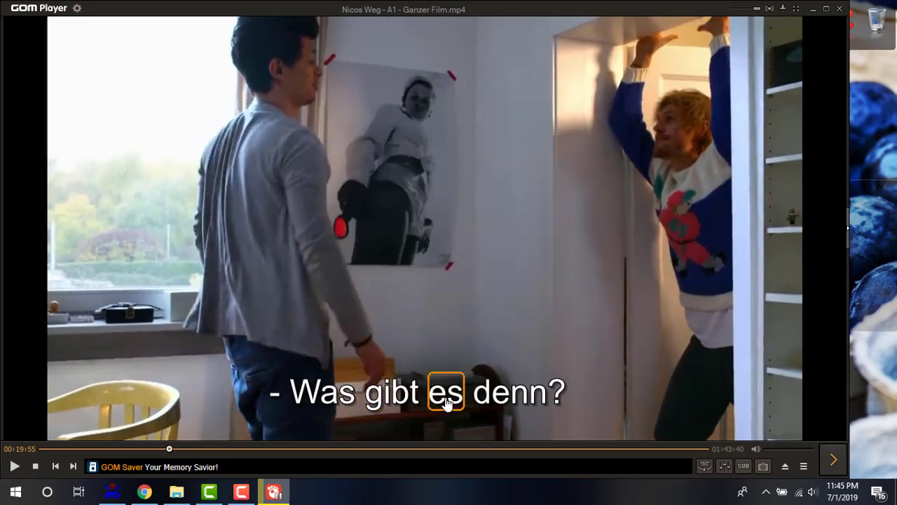
Resume the film, jump to about 00:36:56, skip forward four times by 10 seconds to check the subtitles, and pause.
left_click(451, 299)
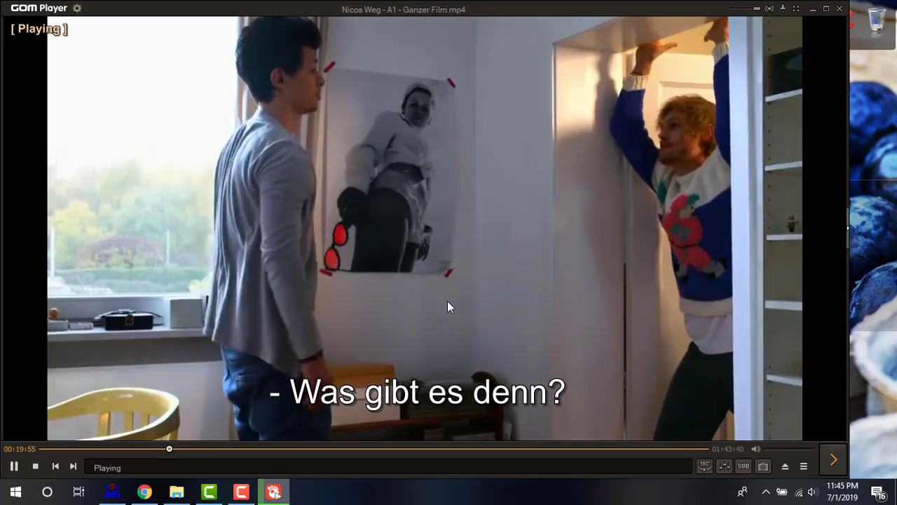
left_click(284, 449)
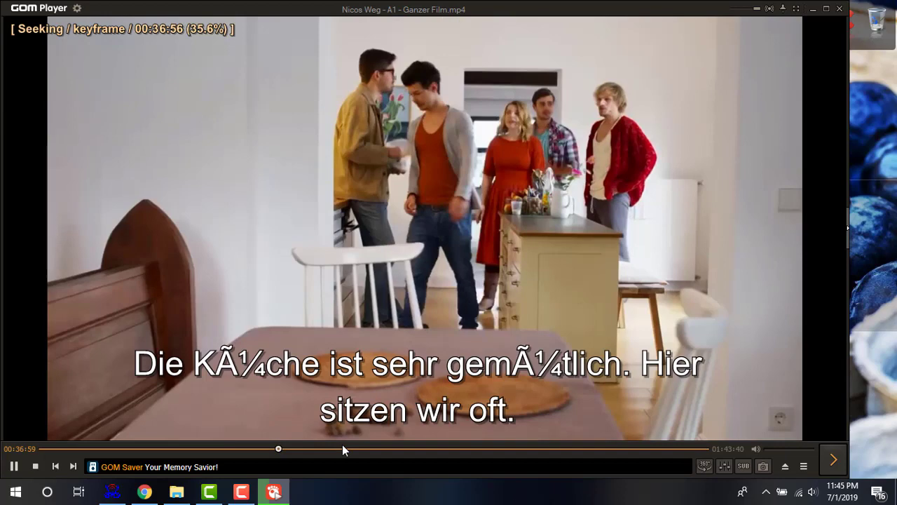
key("Right")
key("Right")
key("Right")
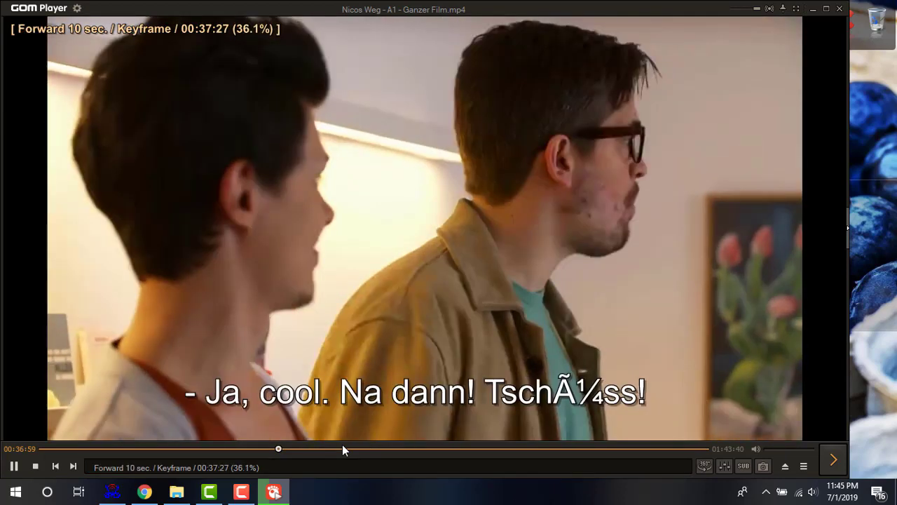
key("Right")
left_click(783, 81)
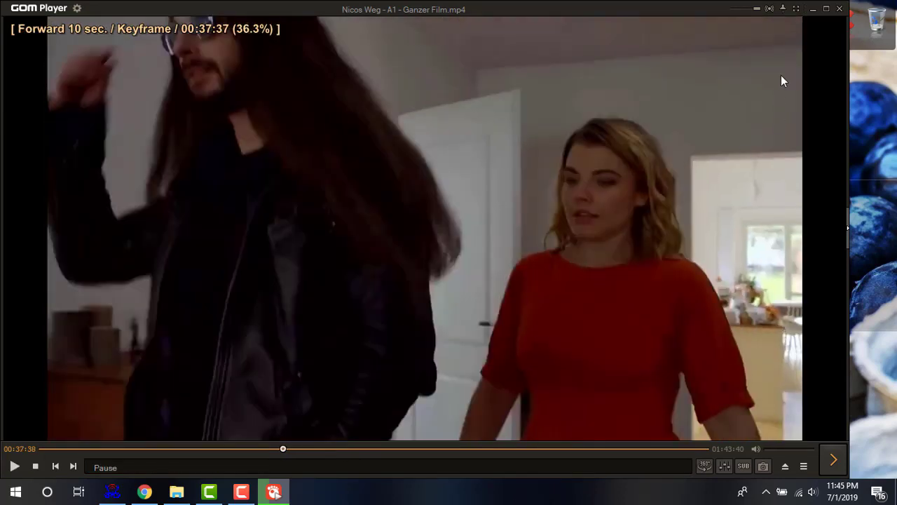
Minimize GOM Player, switch to Chrome to review DownSub's list of subtitle languages, and minimize the browser to show the desktop.
left_click(813, 8)
left_click(144, 492)
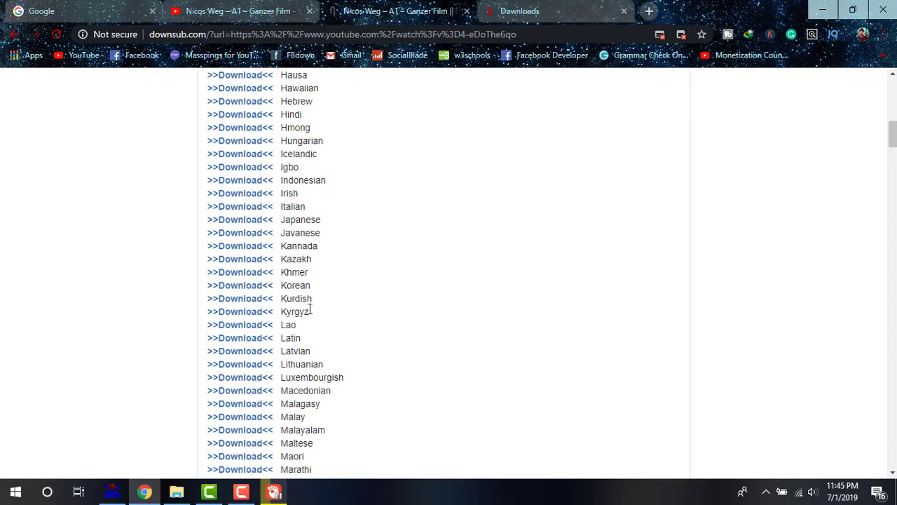
scroll(290, 311, "up", 10)
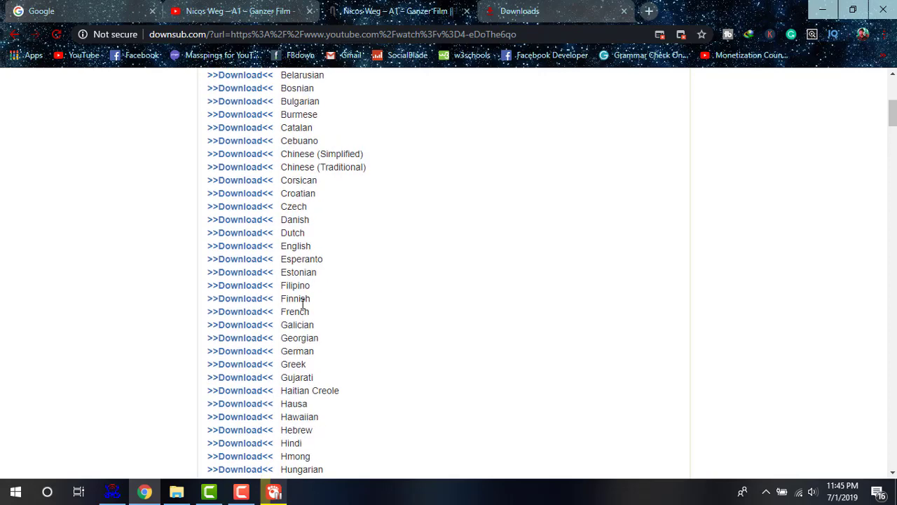
scroll(302, 303, "down", 1)
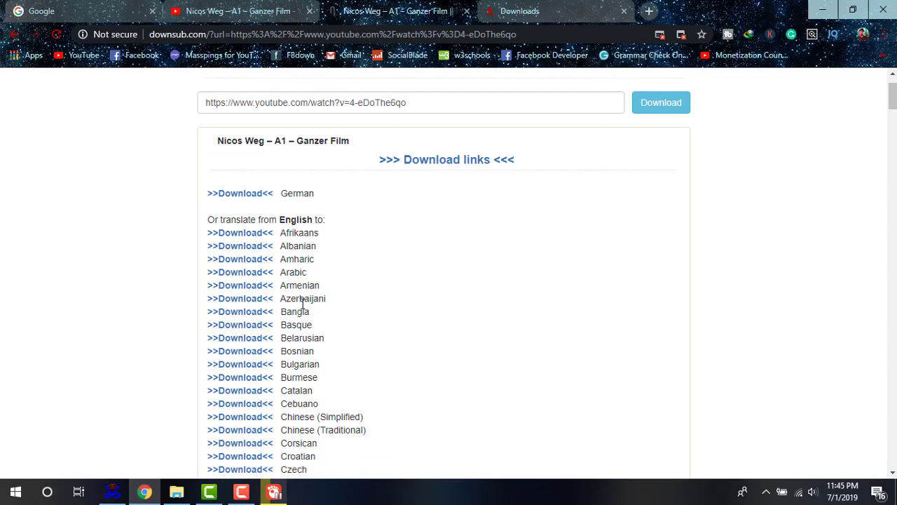
left_click(822, 10)
left_click(769, 40)
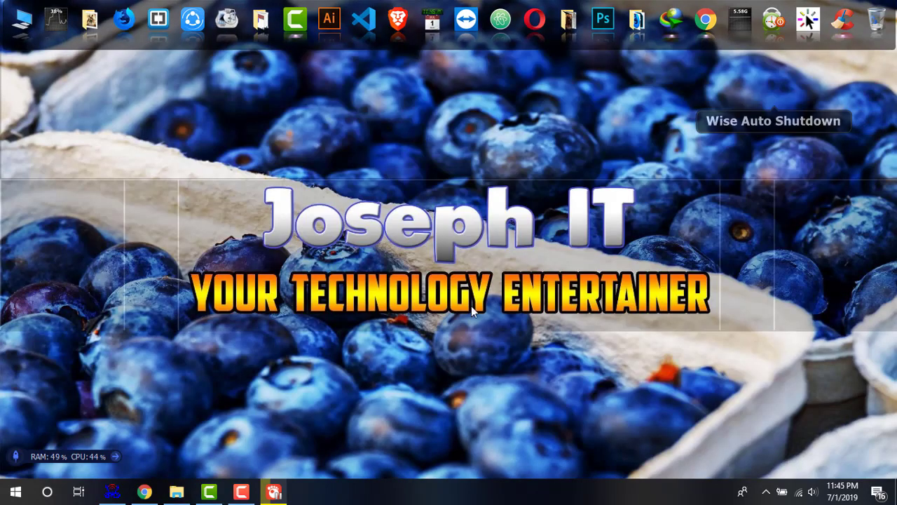